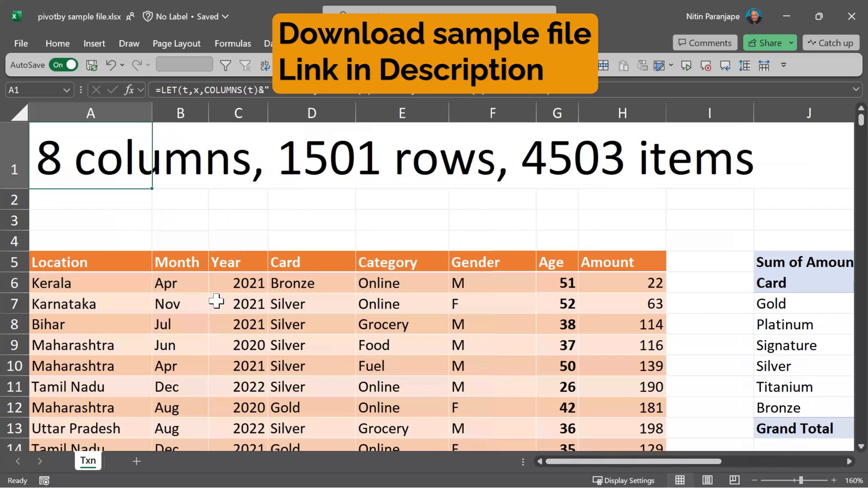
Select a cell in the Txn table and show its Table Design settings
left_click(243, 304)
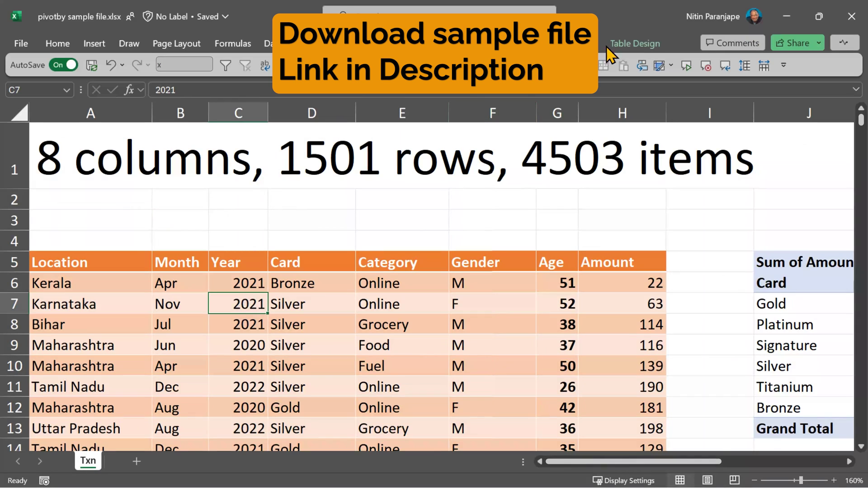
left_click(634, 43)
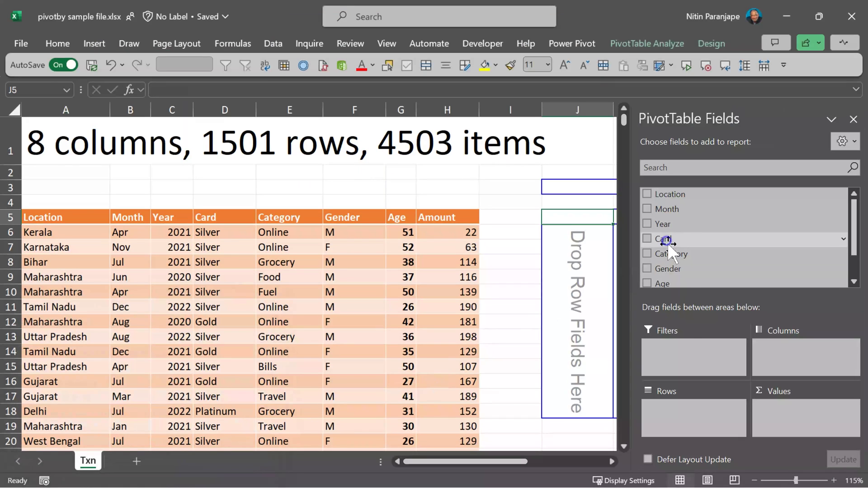
Put Card in pivot rows and Gender in columns, change D6 to Bronze, and refresh
left_click_drag(663, 242, 685, 407)
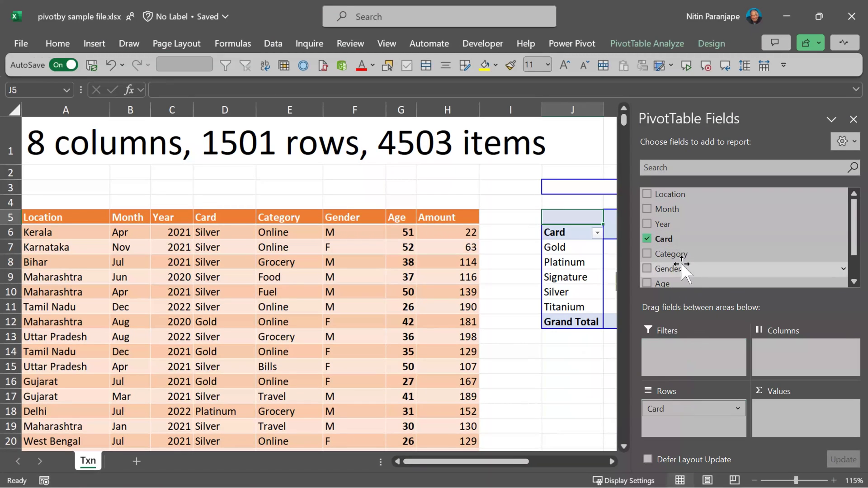
mouse_move(689, 271)
left_mouse_down()
mouse_move(746, 377)
mouse_move(780, 353)
left_mouse_up()
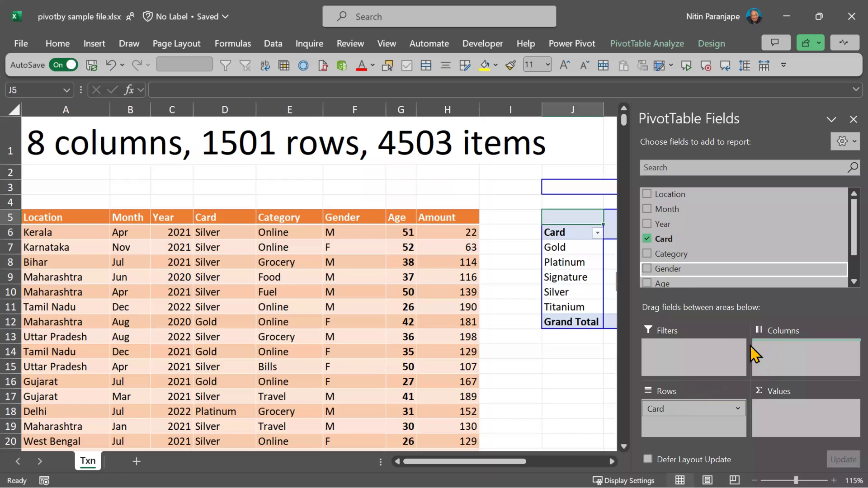
scroll(687, 261, "down", 2)
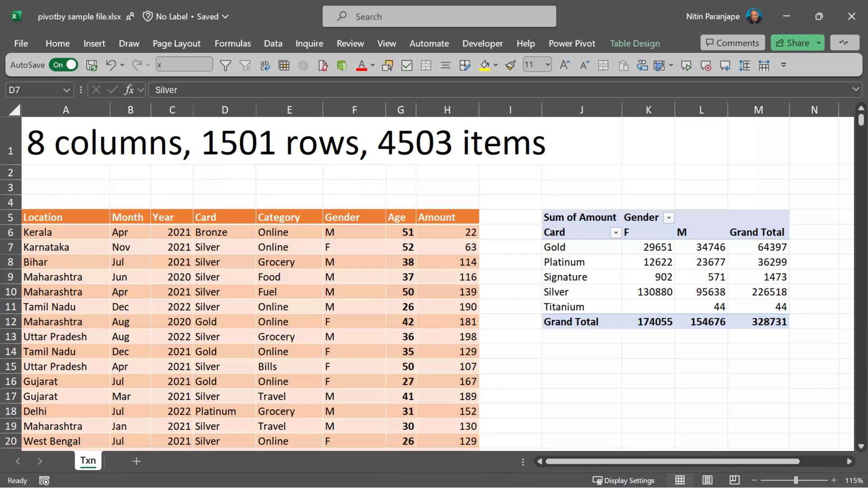
type("e")
key("Return")
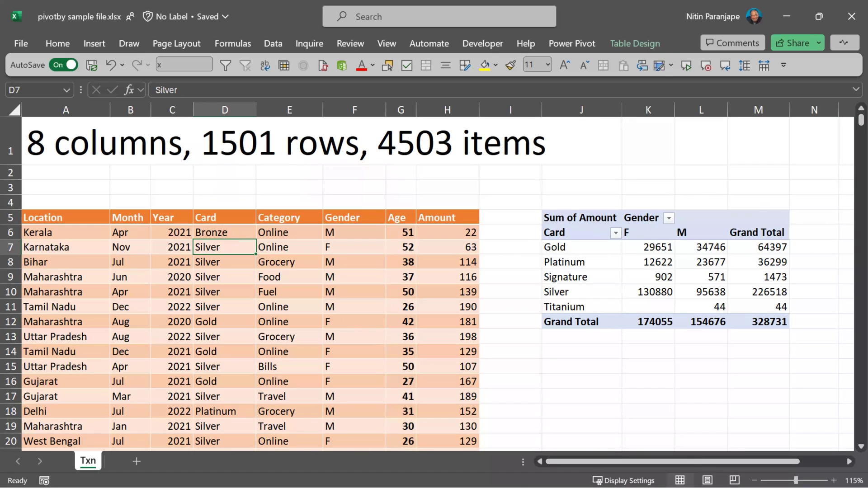
right_click(581, 277)
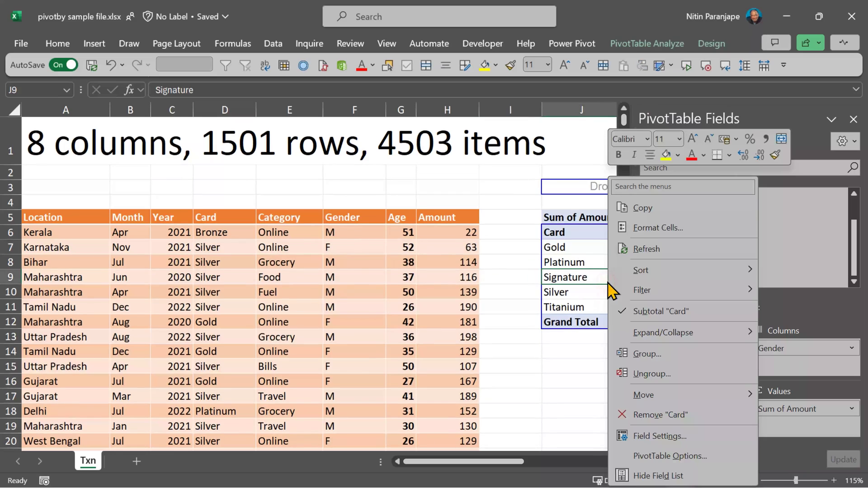
left_click(646, 249)
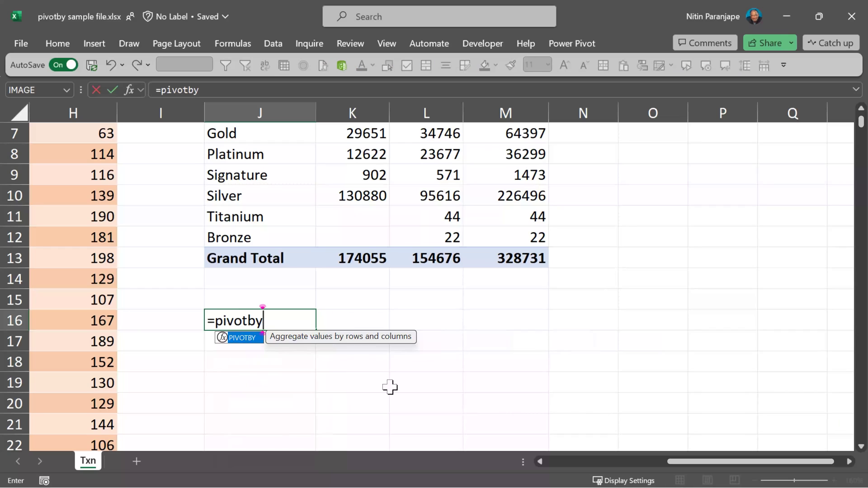
type("(")
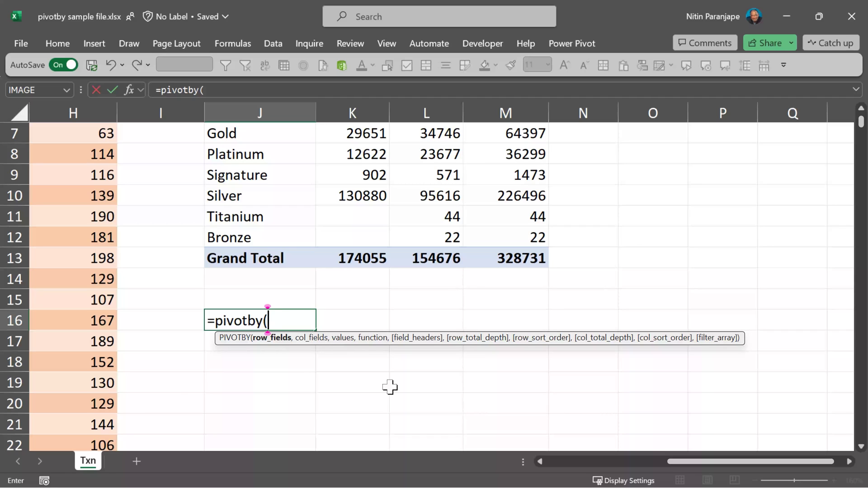
type("x[")
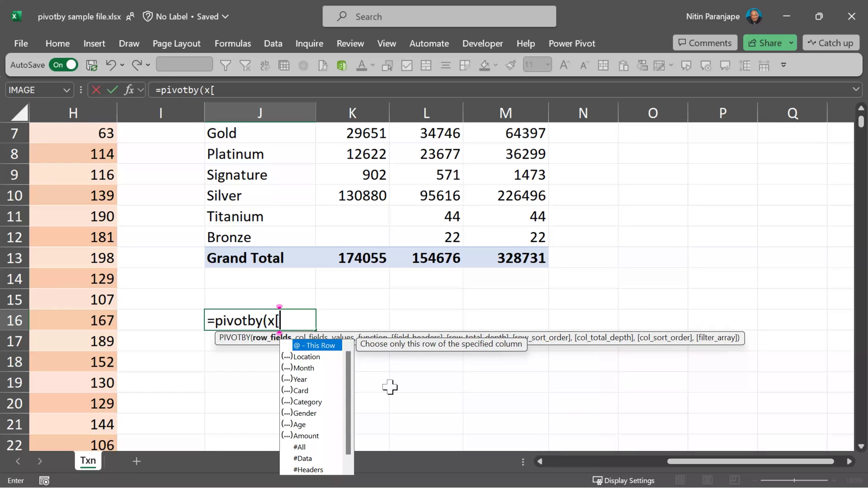
Enter =PIVOTBY(x[Card],x[Gender],x[Amount],SUM) in J16, using autocomplete for Card
key("Down")
key("Down")
key("Down")
key("Tab")
type("],")
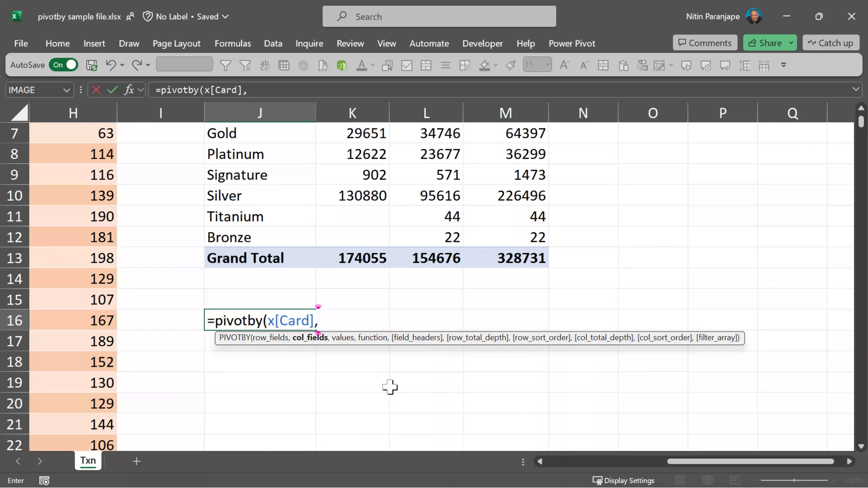
type("x")
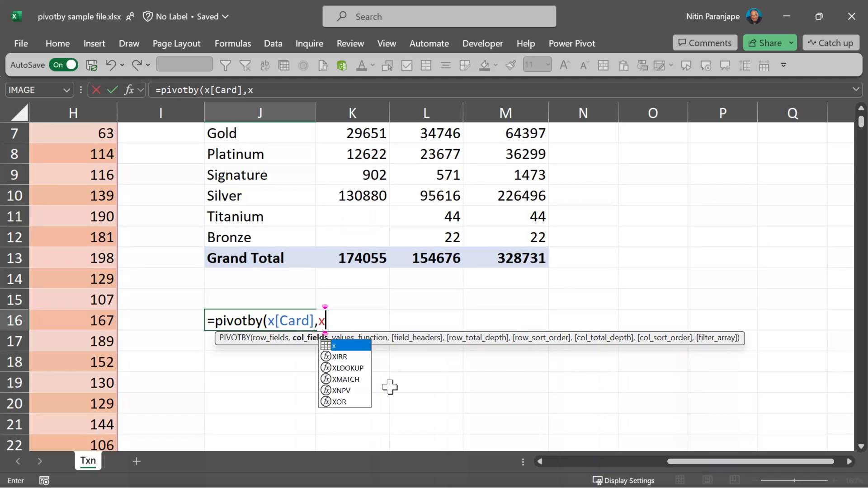
type("[Gender],")
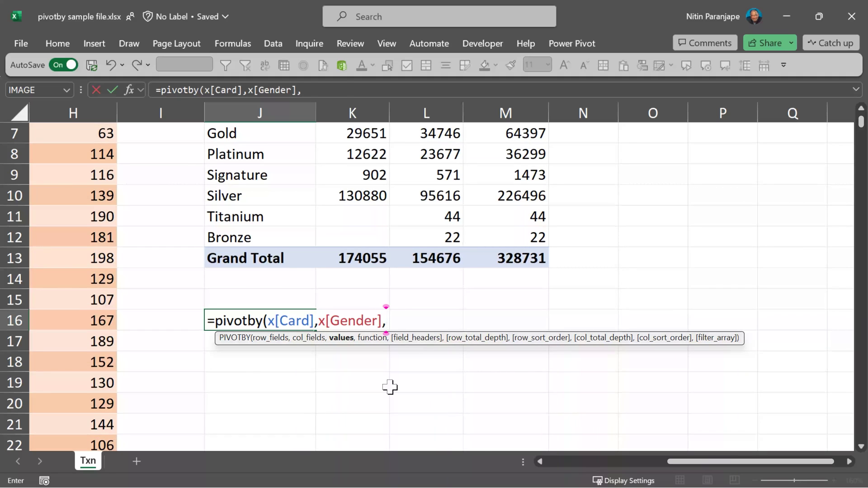
type("x[Amount],")
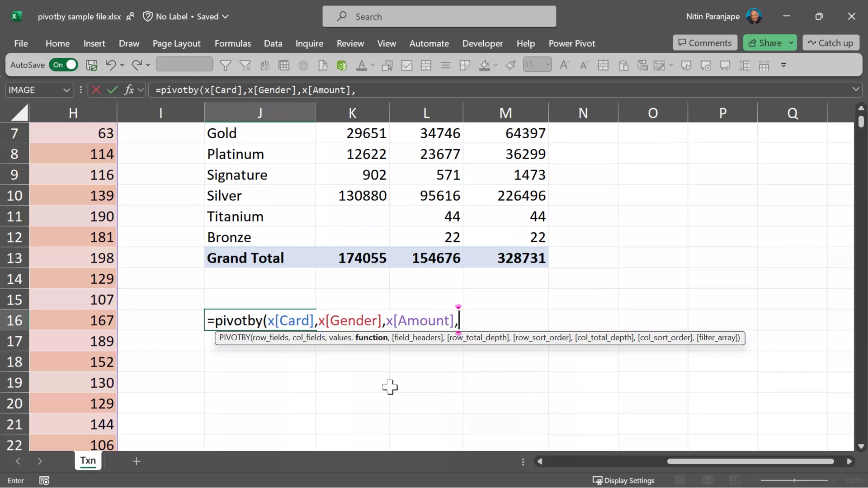
type("sum")
key("Return")
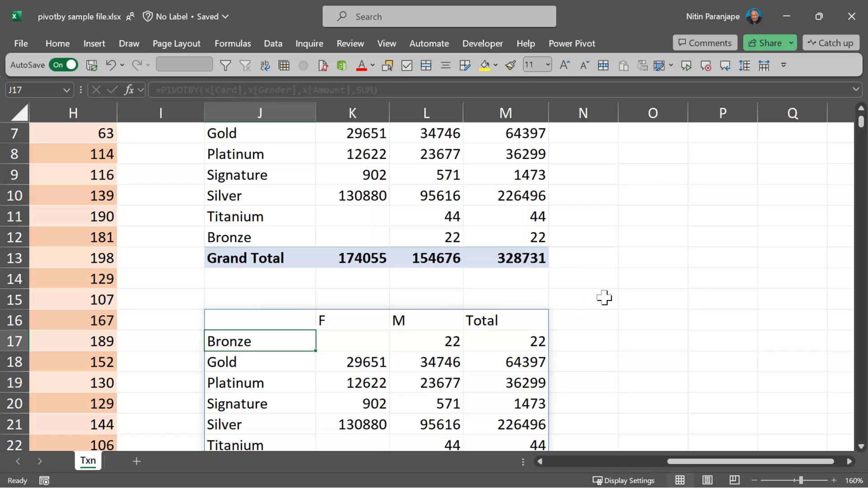
type("AA")
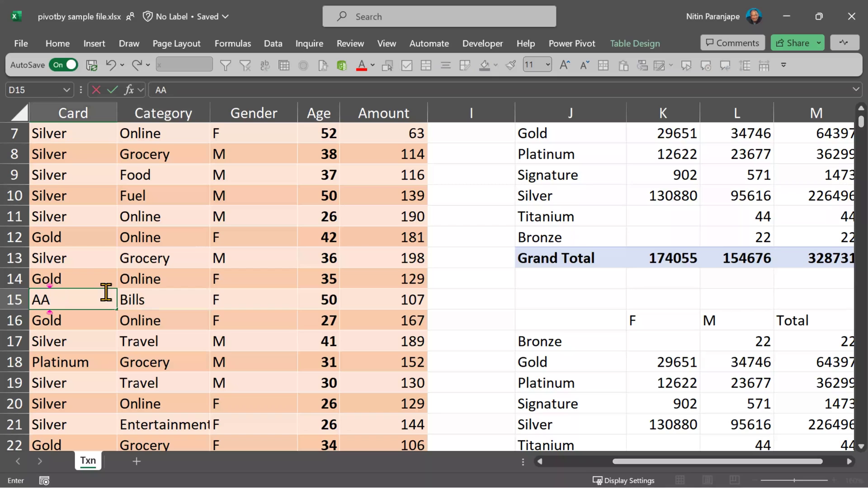
type("A")
Change the D15 card to AAA and recommit the PIVOTBY formula in J16
key("Return")
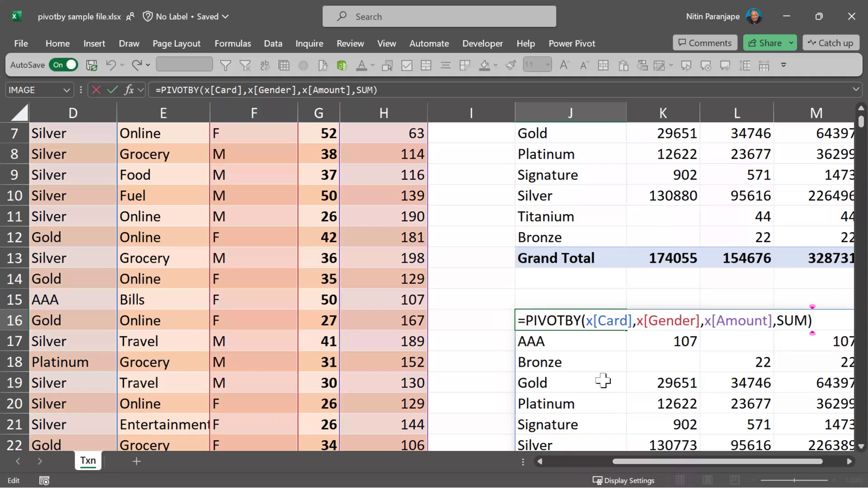
key("BackSpace")
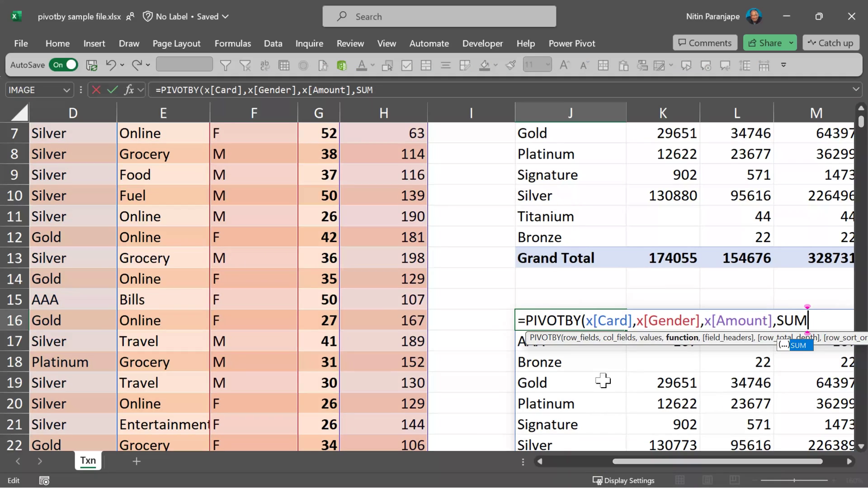
type(",")
key("BackSpace")
key("Return")
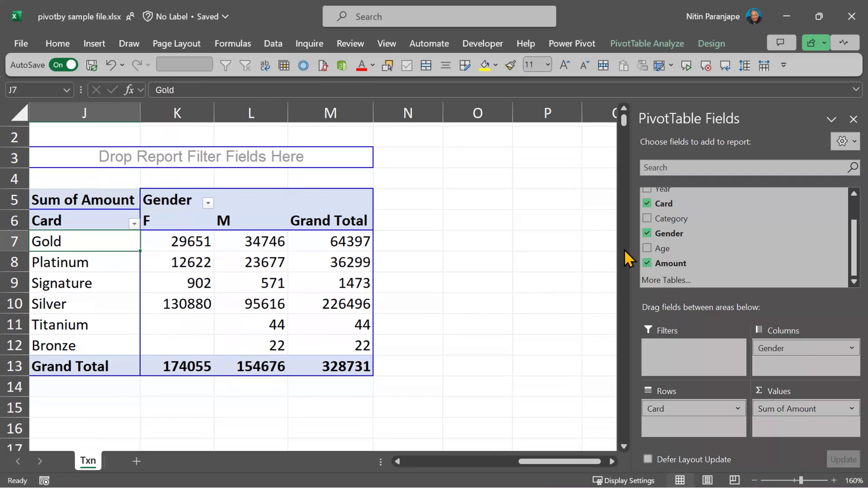
Nest Category beneath Card in the PivotTable's Rows area
left_click_drag(678, 218, 679, 421)
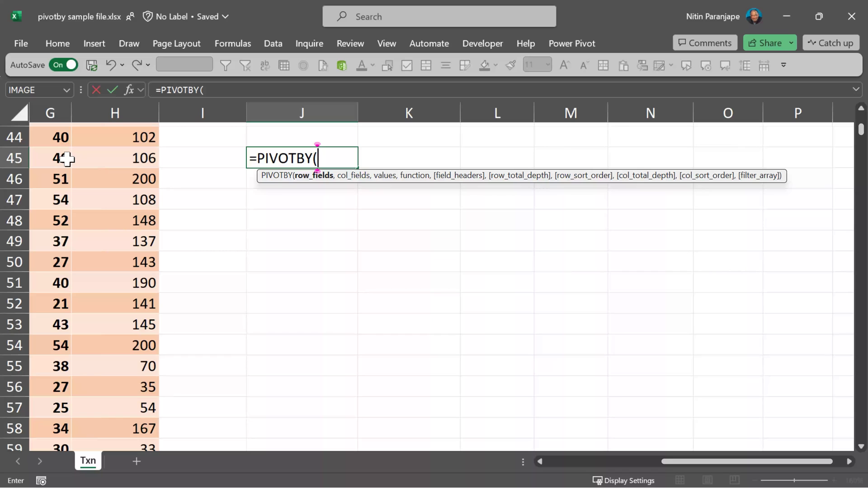
type("x")
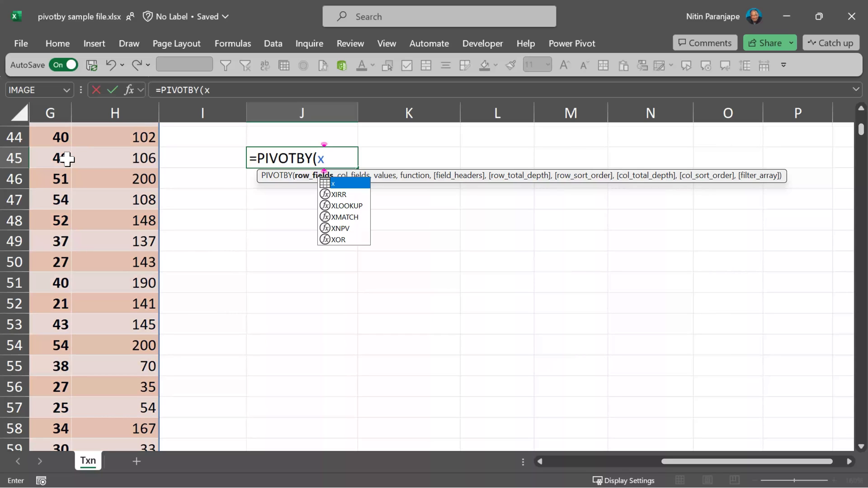
type("[")
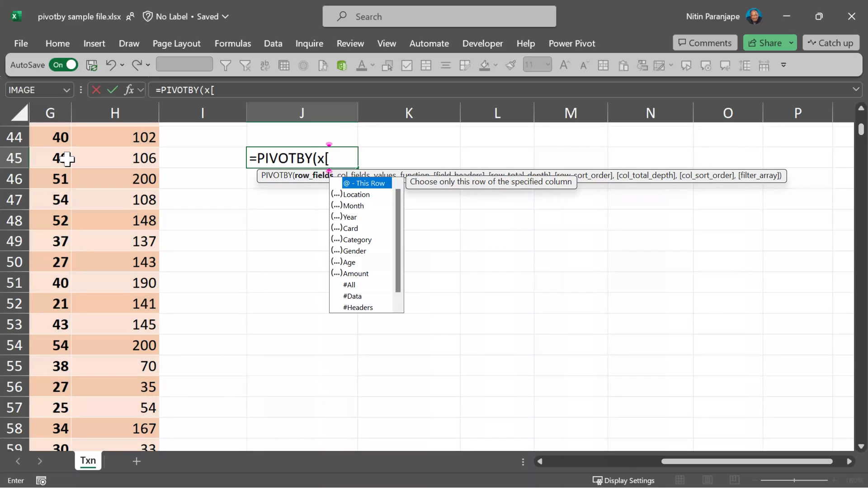
type("Card")
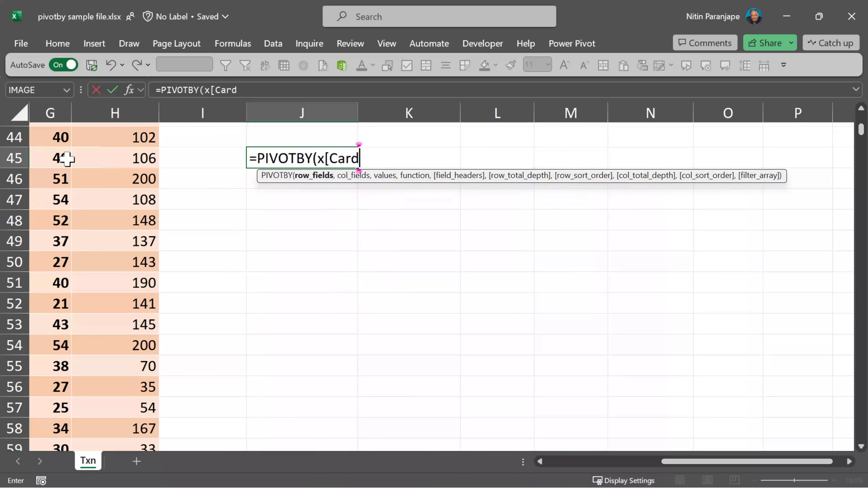
type("]")
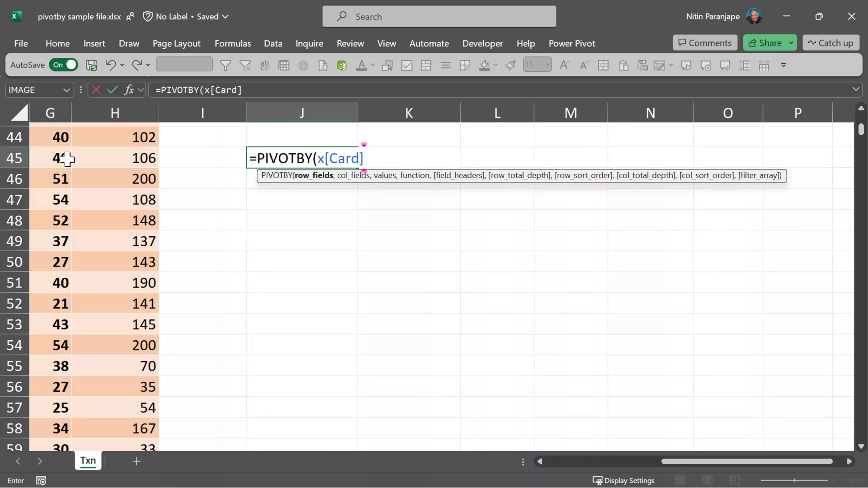
type(",")
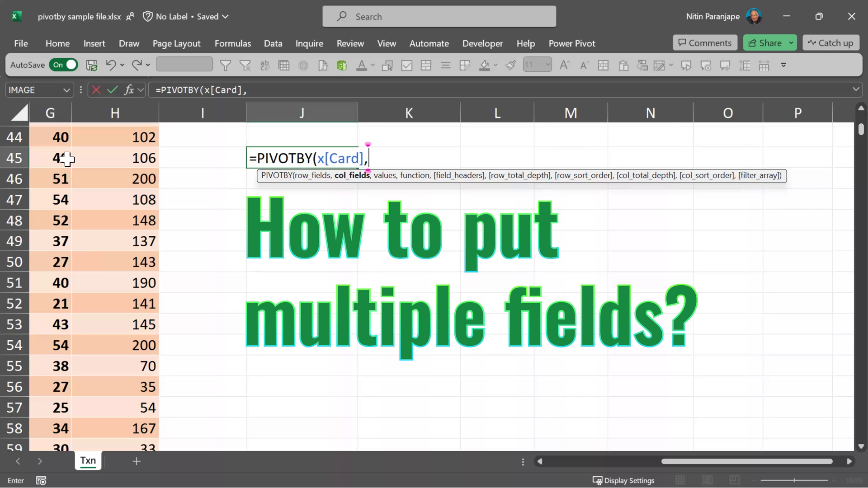
Delete x[Card] from the J45 formula, leaving only =PIVOTBY(
key("BackSpace")
key("BackSpace")
key("BackSpace")
key("BackSpace")
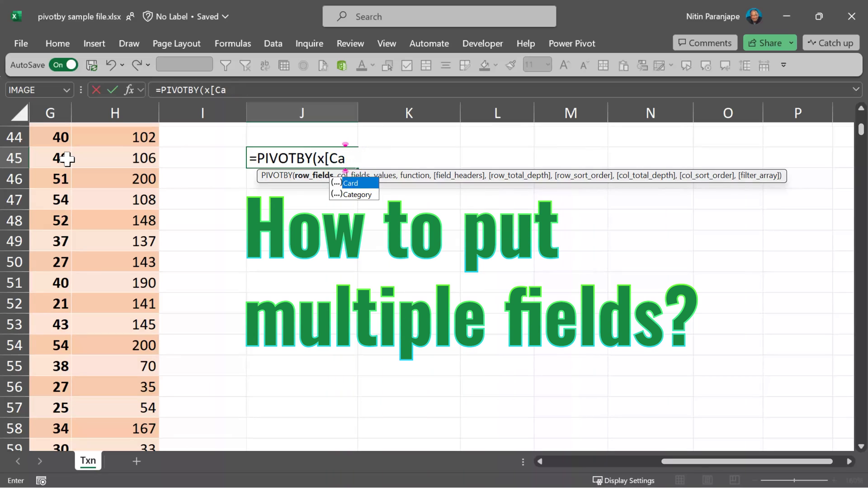
key("BackSpace")
key("BackSpace")
key("BackSpace")
key("BackSpace")
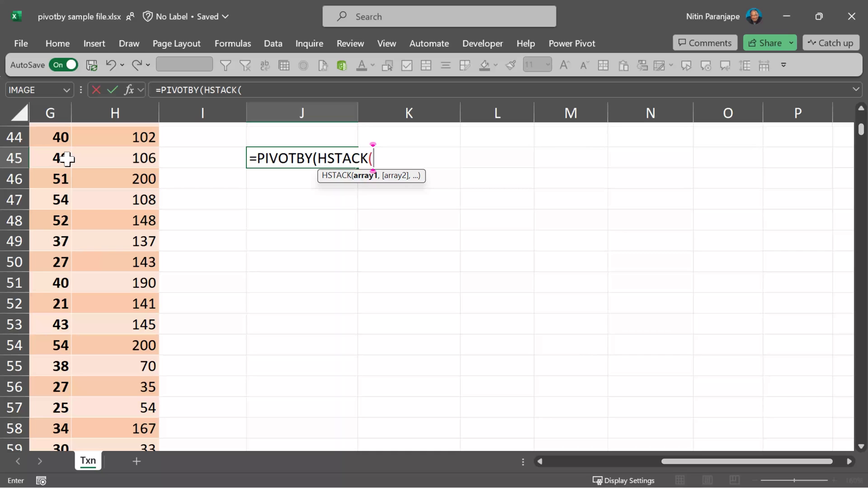
type("x")
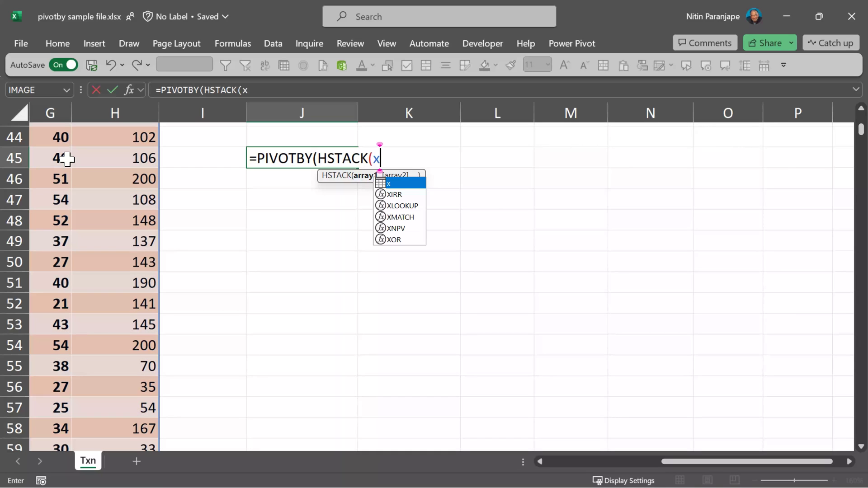
type("[card],")
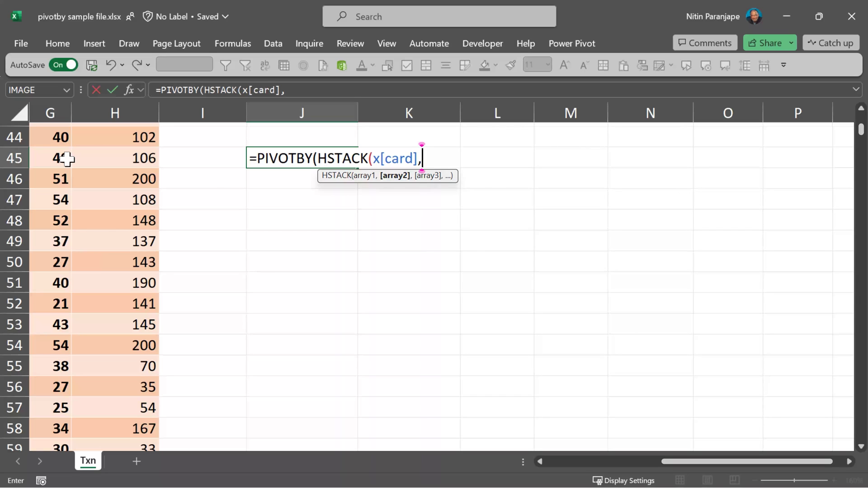
type("x")
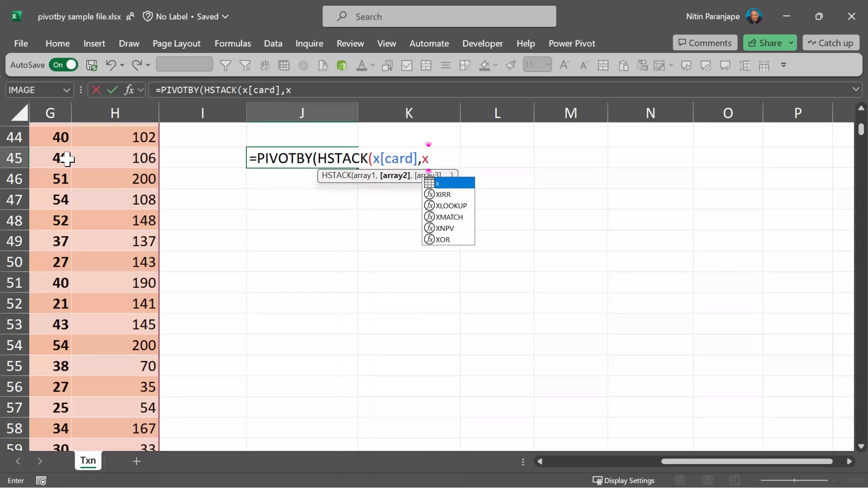
type("[c")
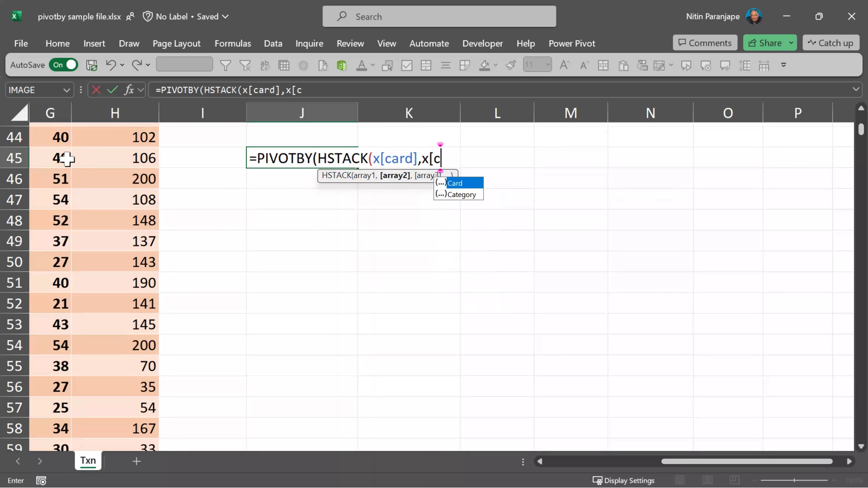
Finish J45 as =PIVOTBY(HSTACK(x[Card],x[Category]),x[Gender],x[Amount],SUM) and commit it
key("Down")
key("Tab")
type("])")
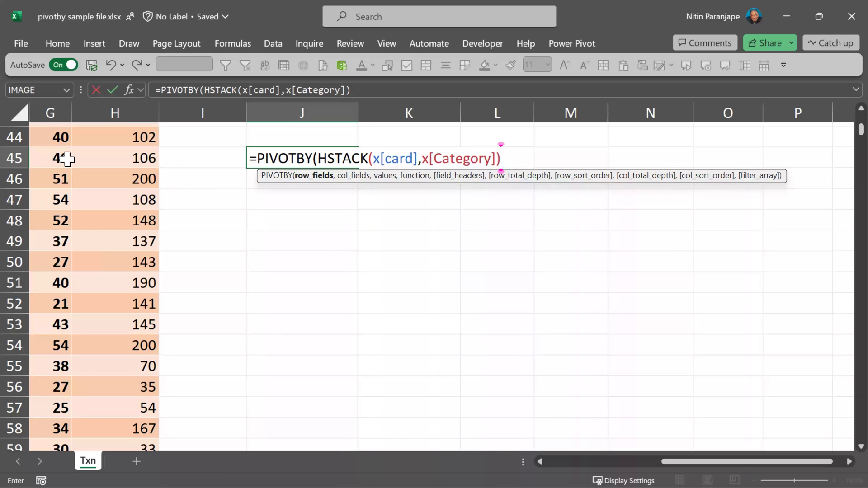
type(",")
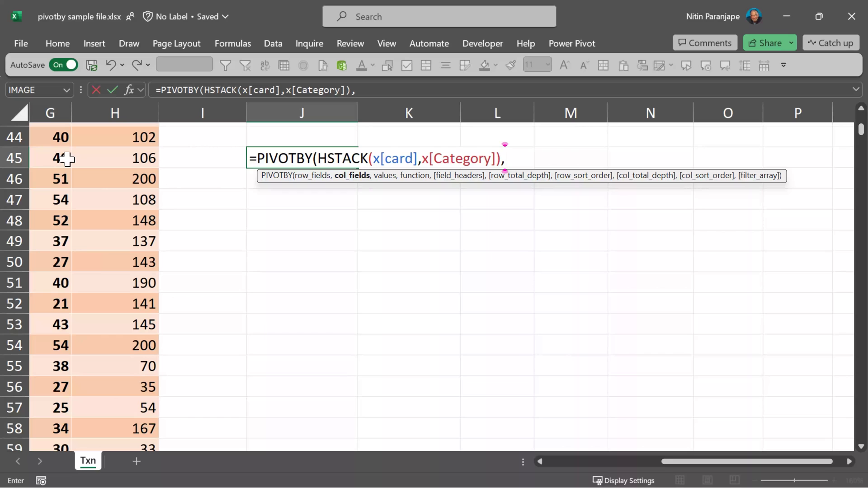
type("x")
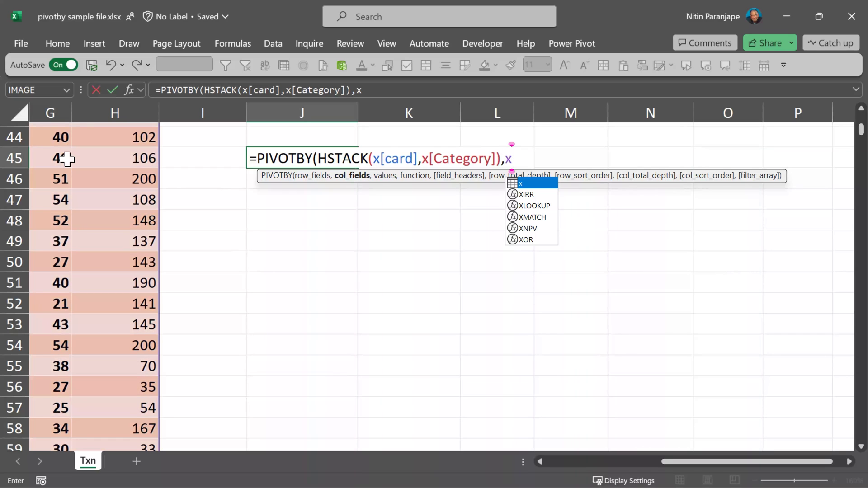
type("[Gender],")
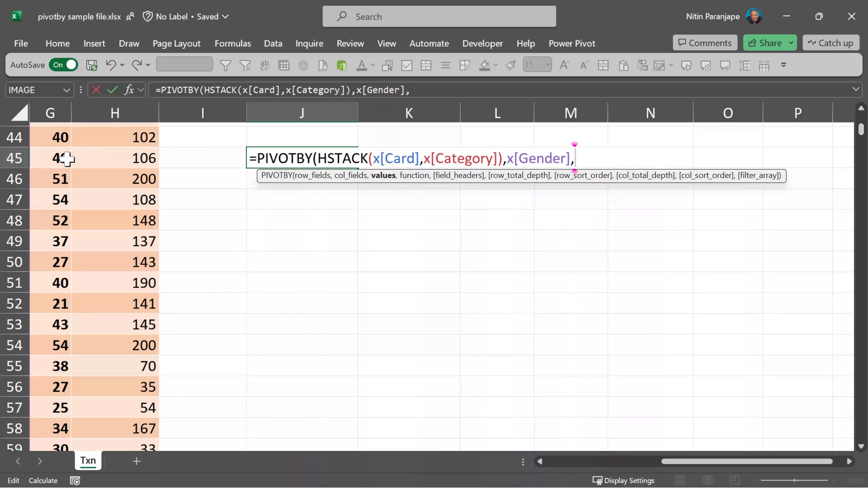
type("x[Amount],s")
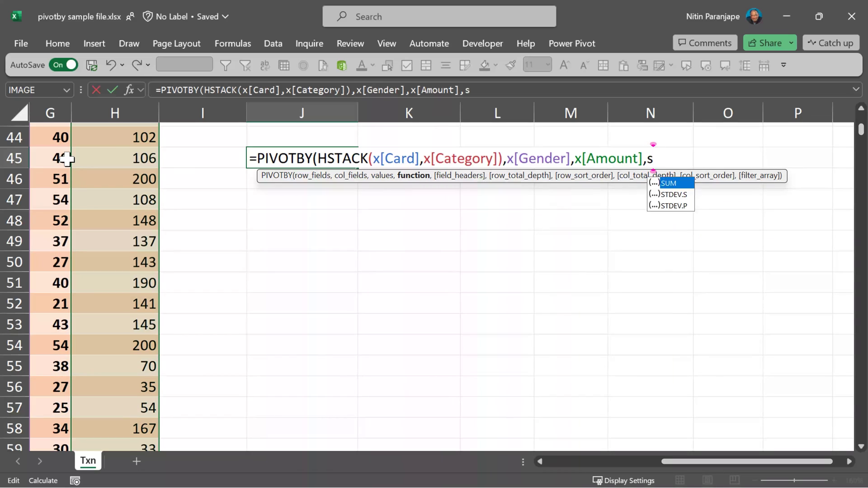
type("um)")
key("Return")
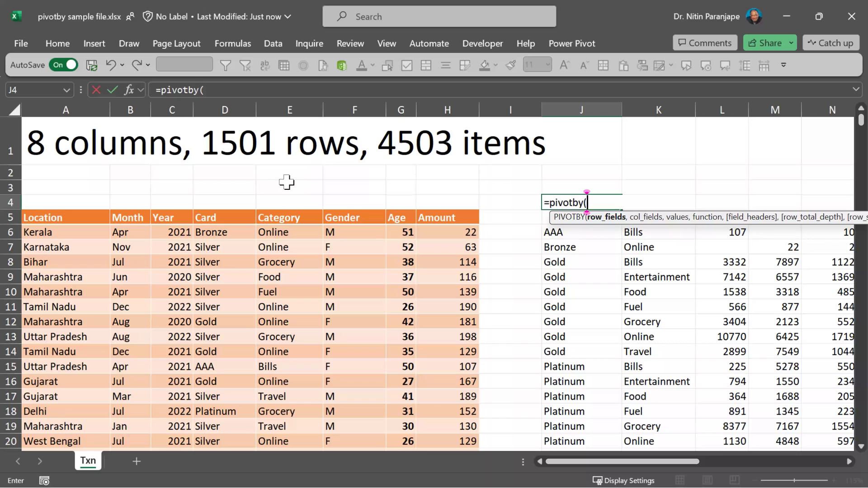
Select the table's Card through Category columns as the J4 formula's row fields
left_click(224, 221)
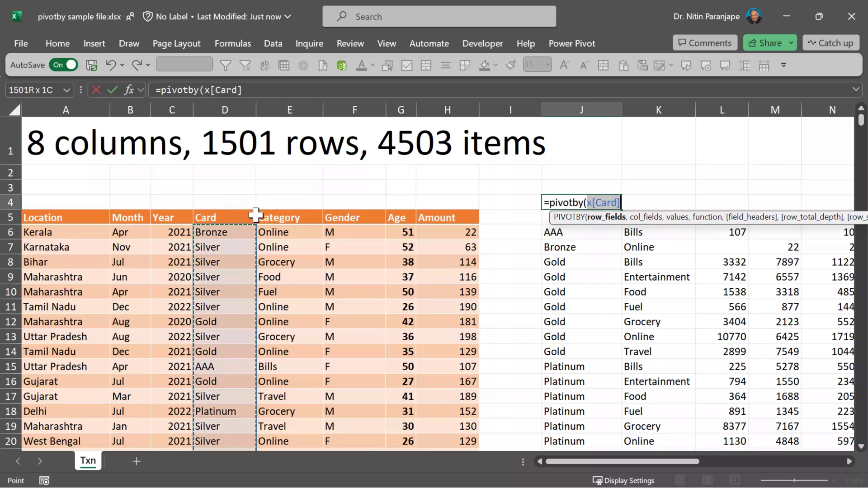
left_click_drag(231, 220, 281, 221)
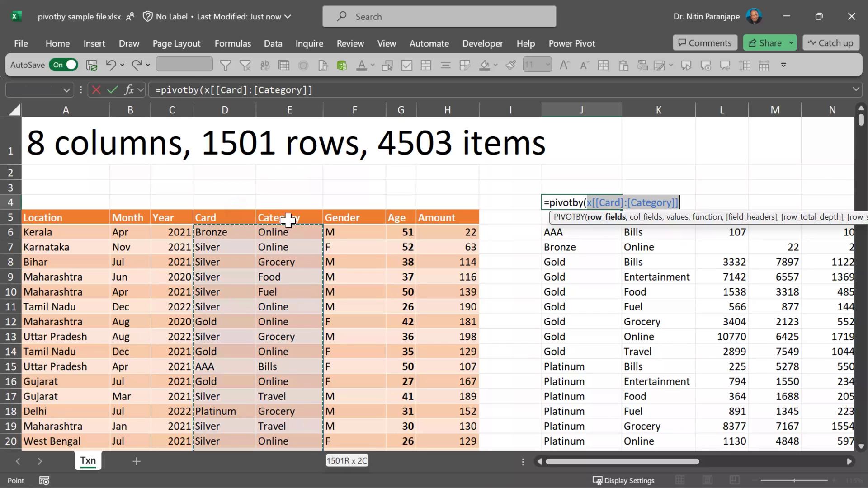
left_click(641, 203)
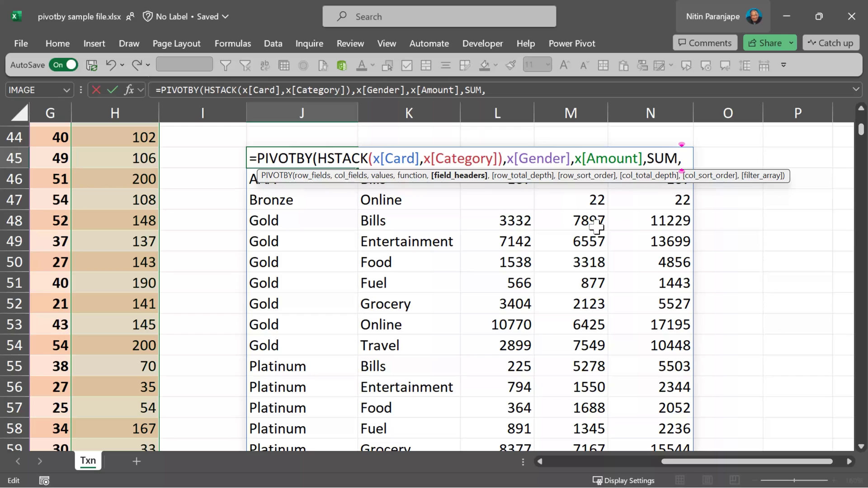
type(",")
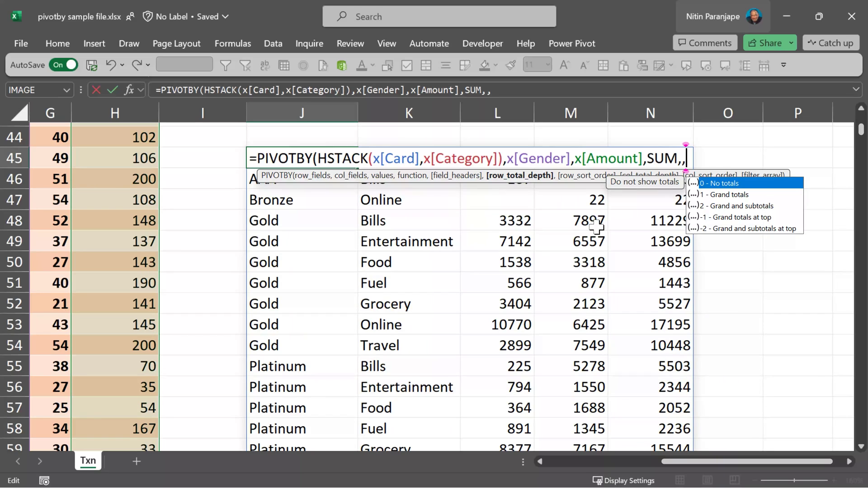
type(",")
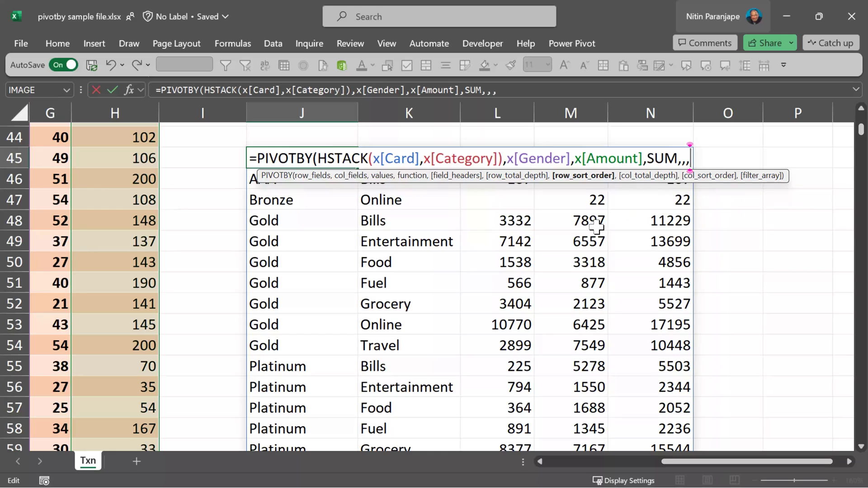